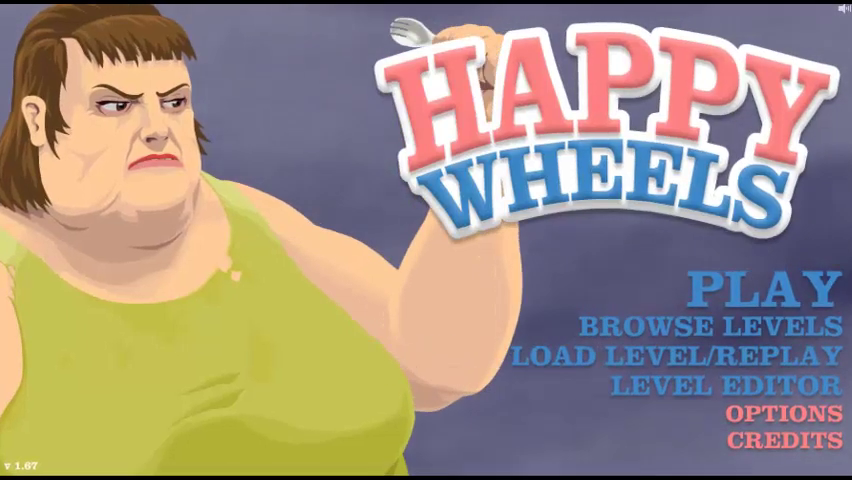
Step: Open Browse Levels to list this week's top-rated community levels
click(650, 328)
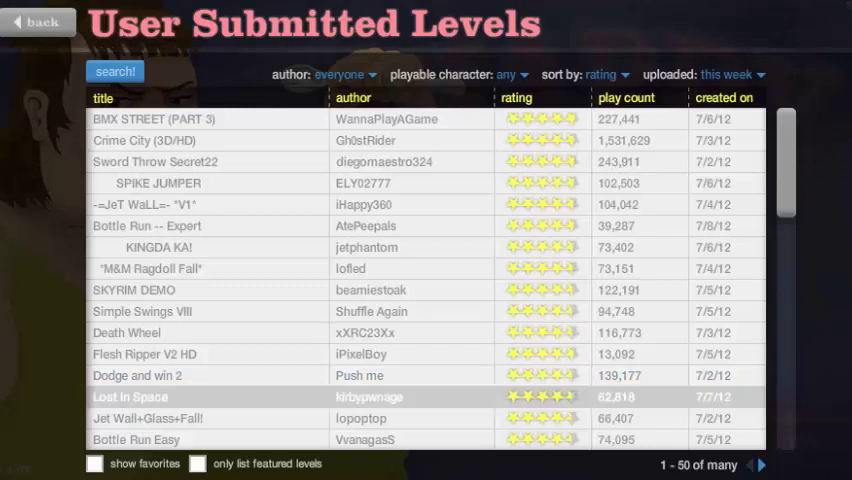
Step: Load Lost In Space and ride the bike forward past the glass panel
click(130, 397)
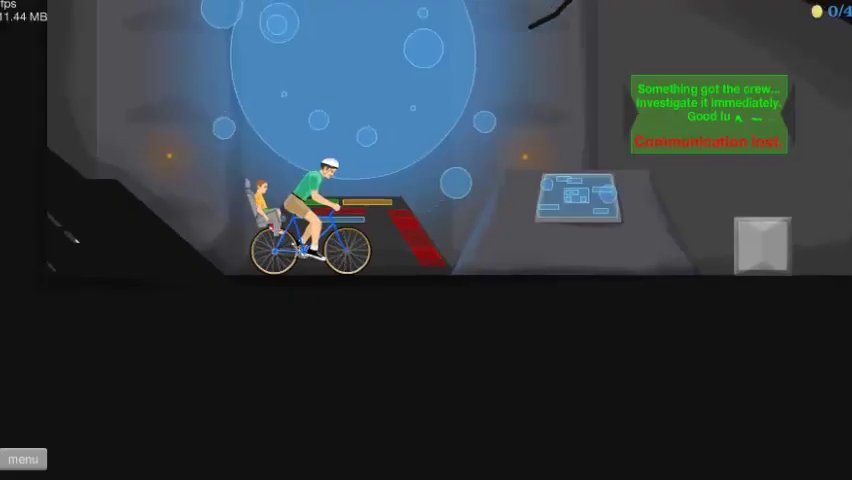
key(Up)
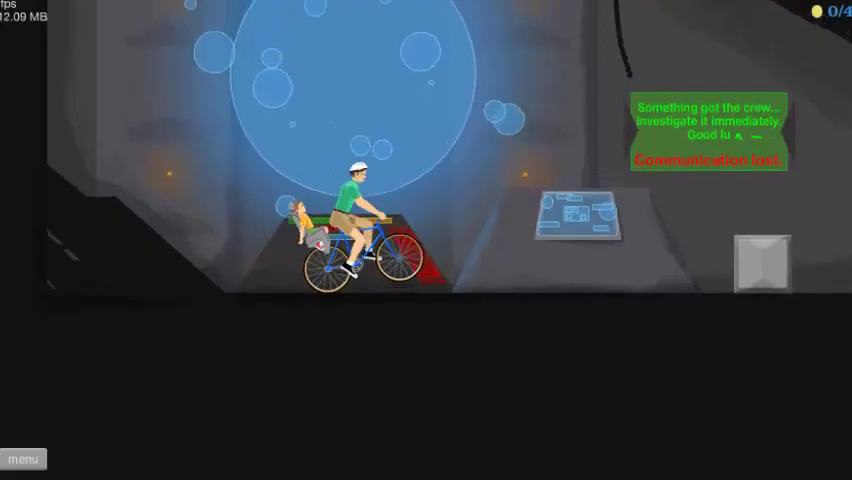
key(Up)
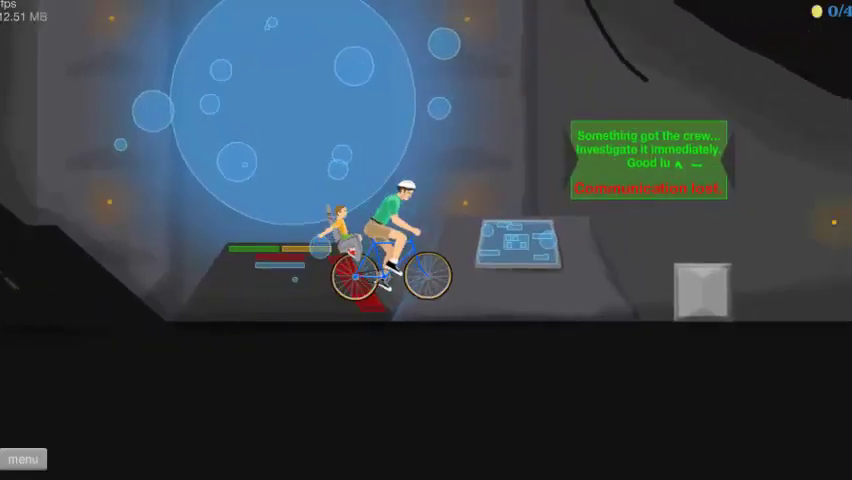
key(Up)
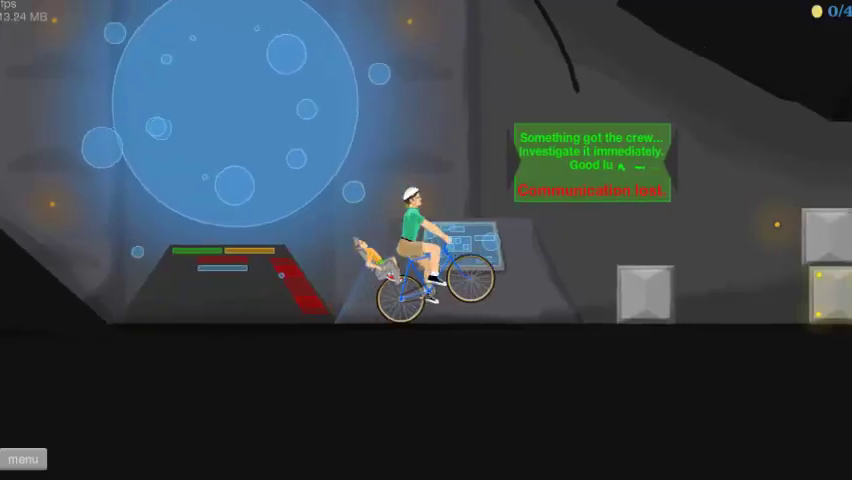
Step: Ride deeper into the station, then lean the rider back into a wheelie
key(Up)
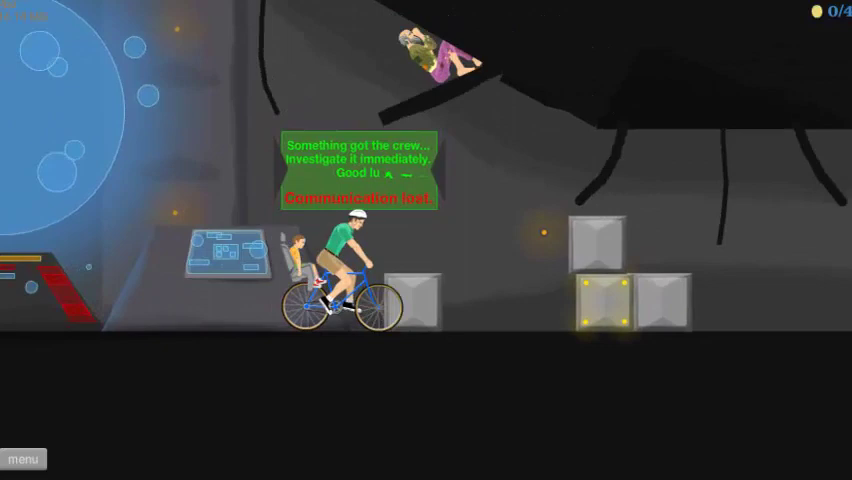
key(Up)
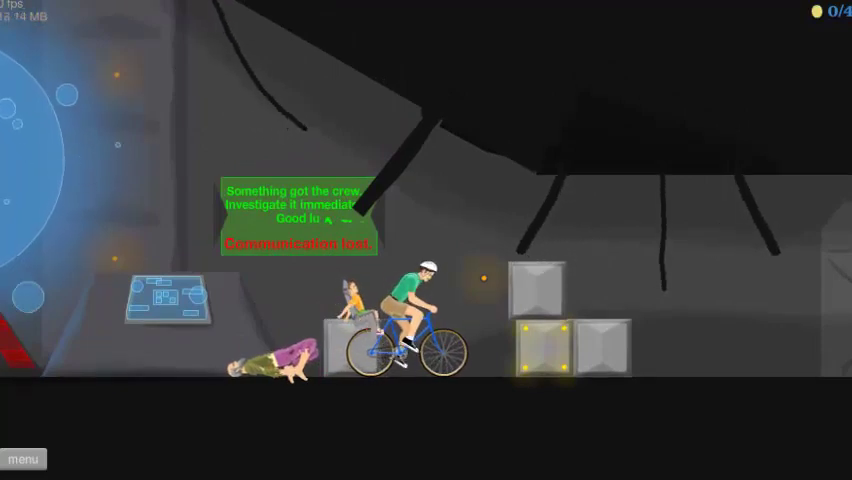
key(Left)
key(Left)
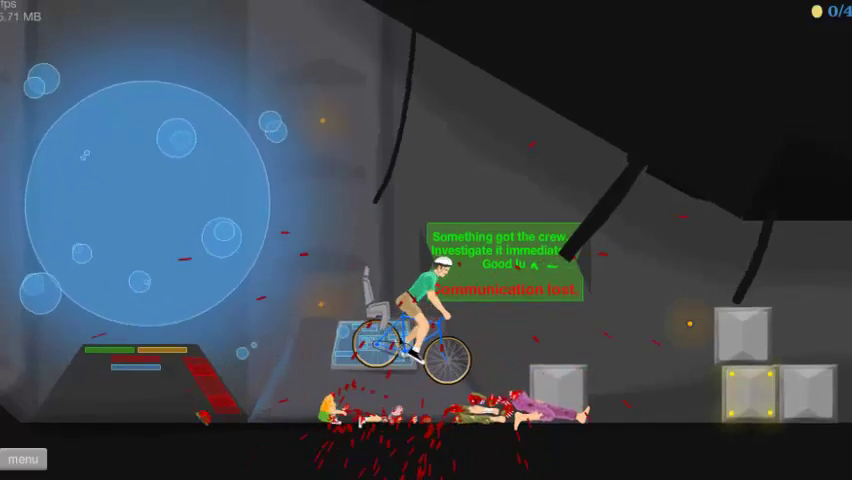
Step: Exit Lost In Space to the levels list and open Bottle Run Easy's details
key(Escape)
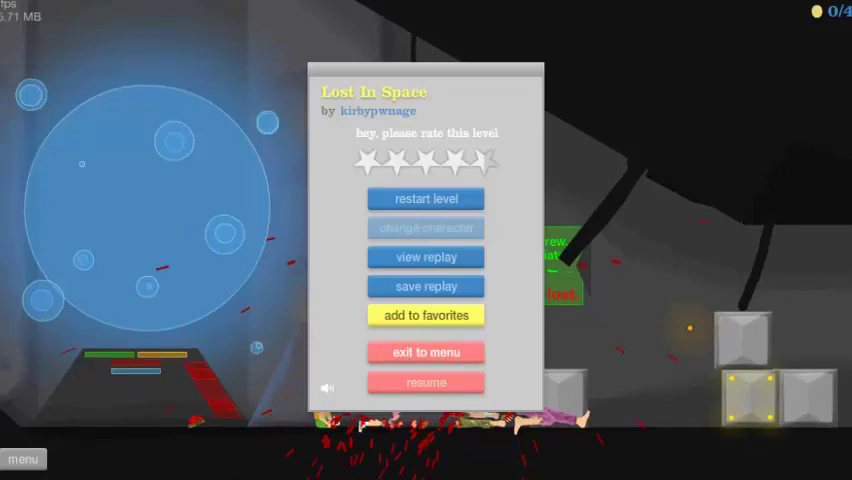
click(426, 352)
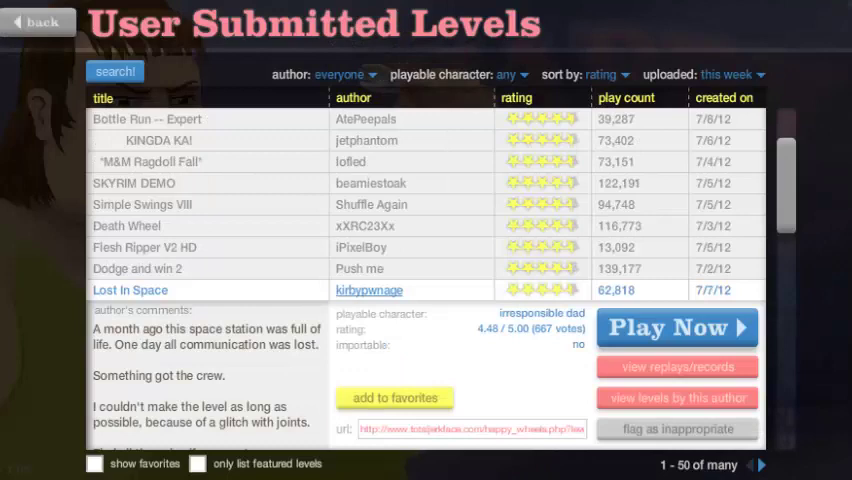
click(200, 290)
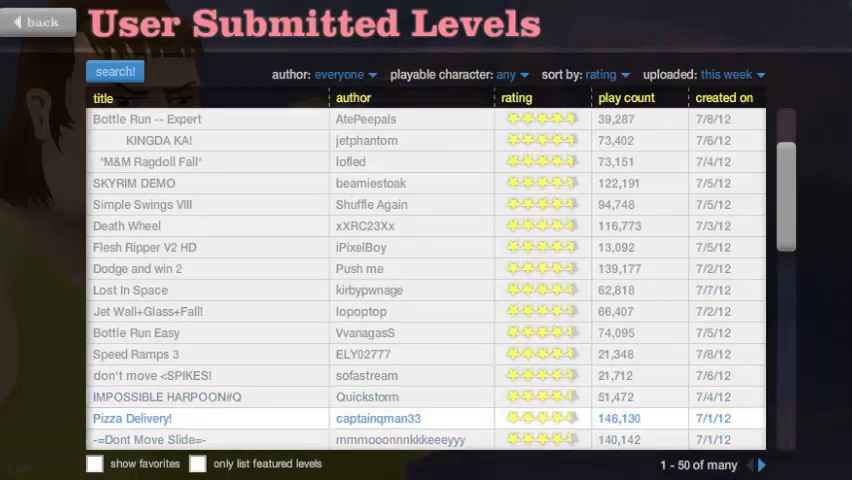
click(200, 332)
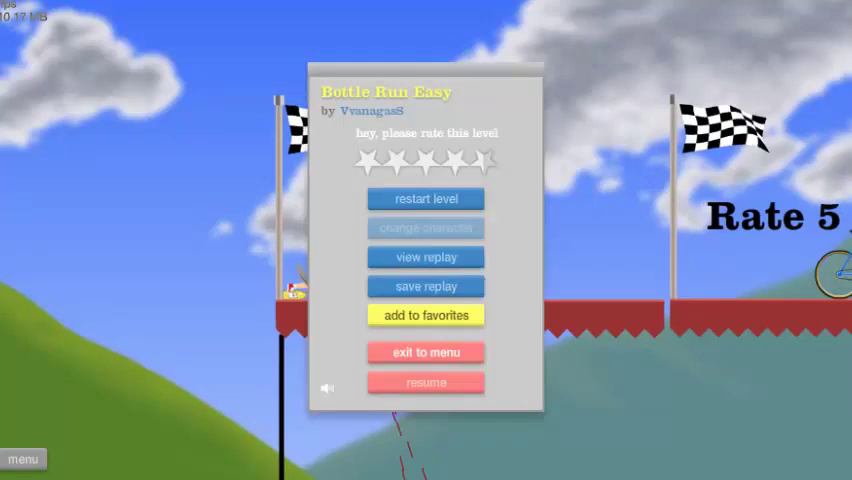
Step: Choose 'exit to menu' to leave Bottle Run Easy for the levels list
click(426, 352)
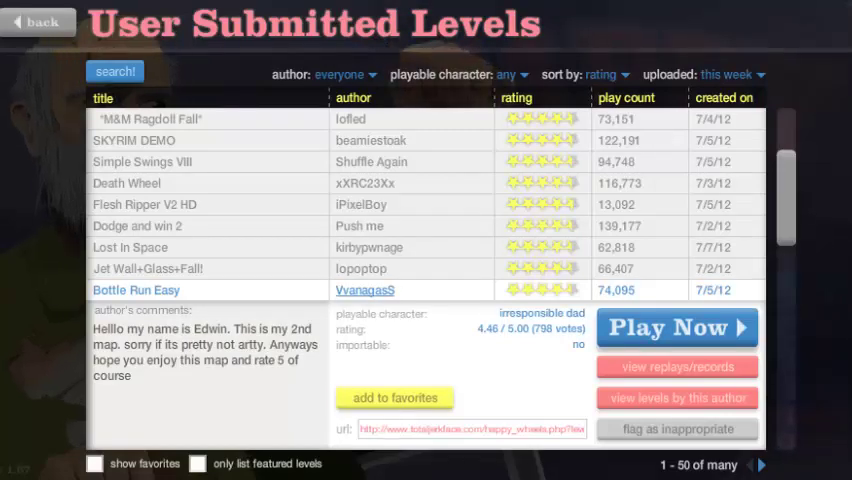
scroll(425, 300, down, 5)
scroll(425, 300, down, 3)
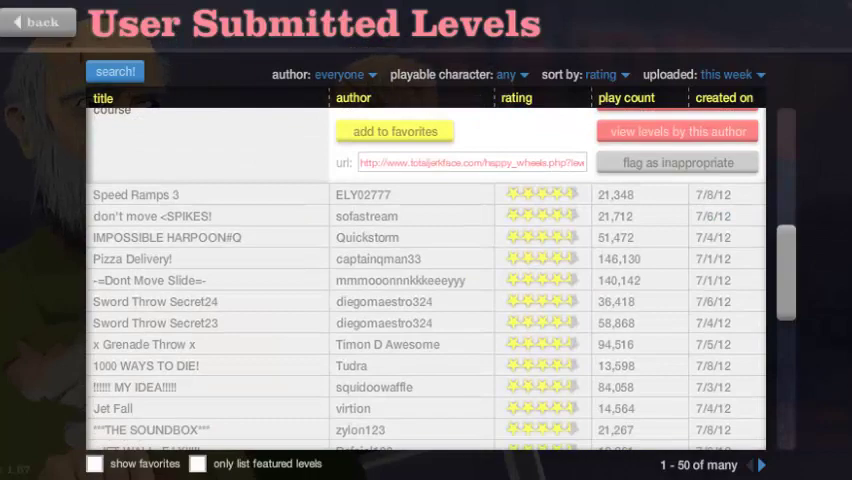
scroll(425, 300, down, 4)
scroll(425, 300, down, 2)
scroll(425, 300, down, 4)
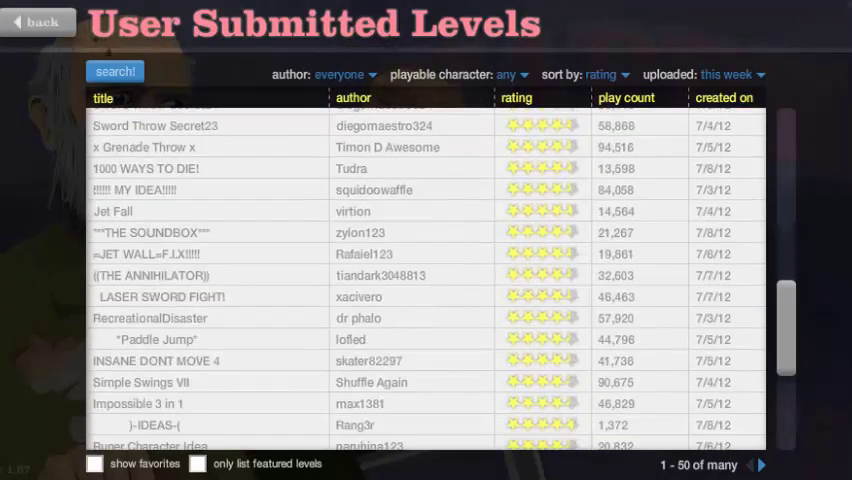
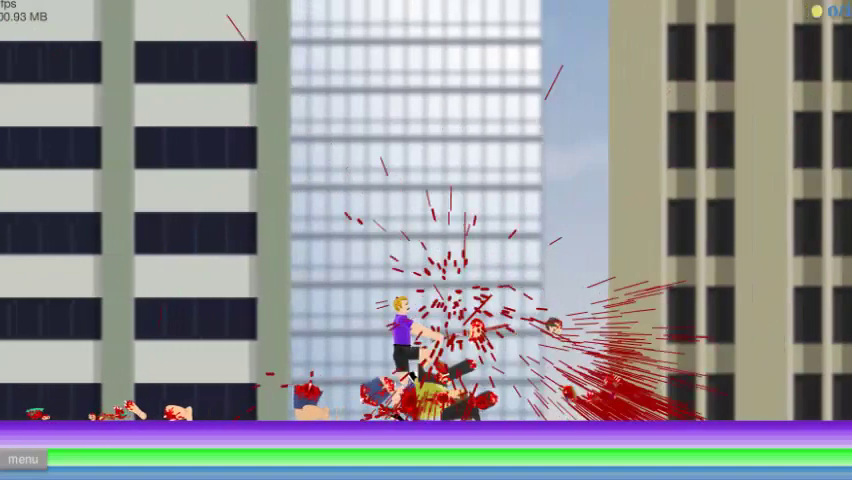
Step: Pause the Annihilator level with Esc to bring up its menu
key(Escape)
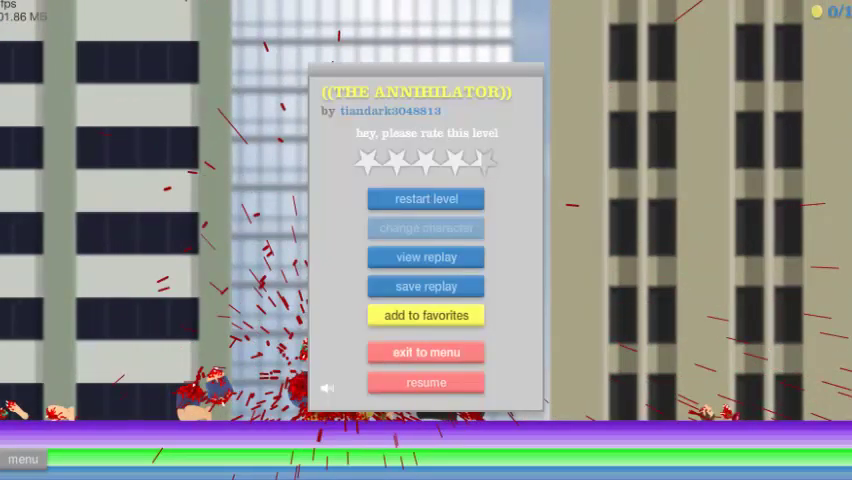
Step: Exit to the User Submitted Levels list and expand the TEST YOUR SKILL XIV entry
click(426, 352)
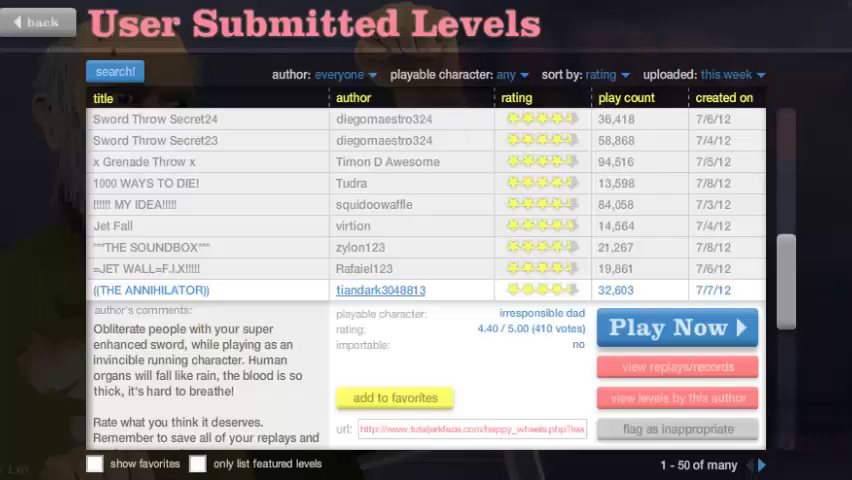
scroll(420, 280, down, 5)
scroll(420, 280, down, 5)
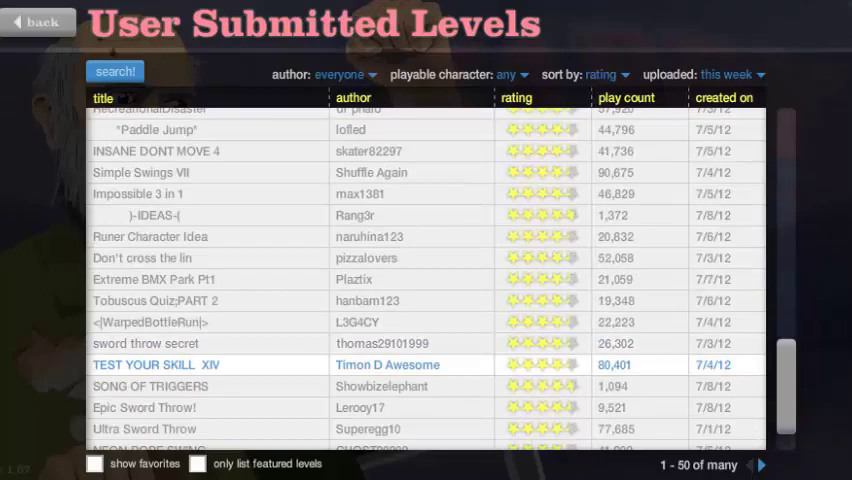
click(388, 364)
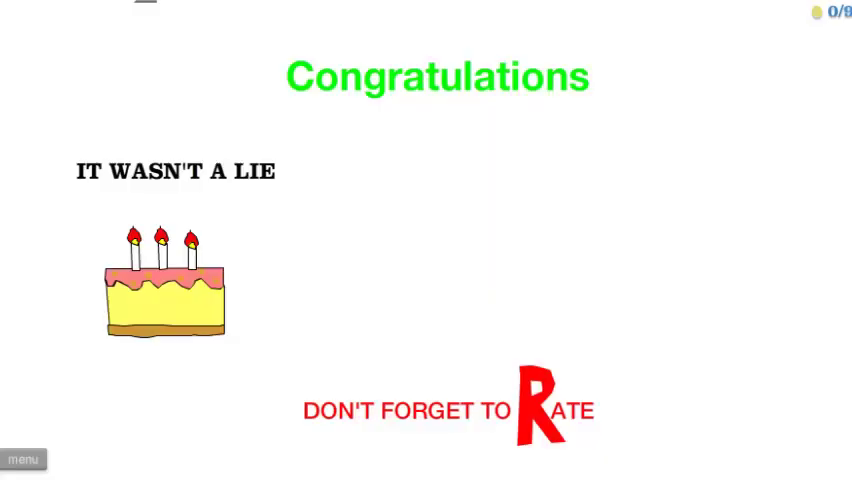
Step: Ride forward in Test Your Skill XIV until the rider crashes
key(Up)
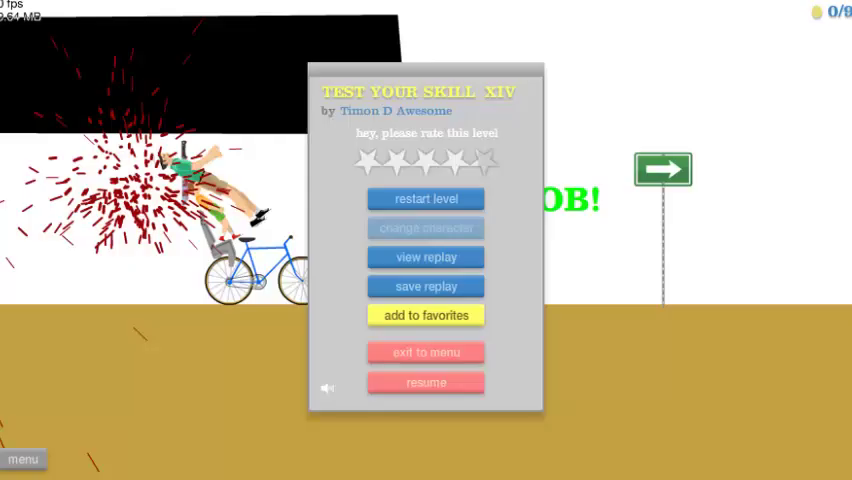
Step: Restart Test Your Skill XIV and ride through Test Chamber 1, over the hill and drop
key(r)
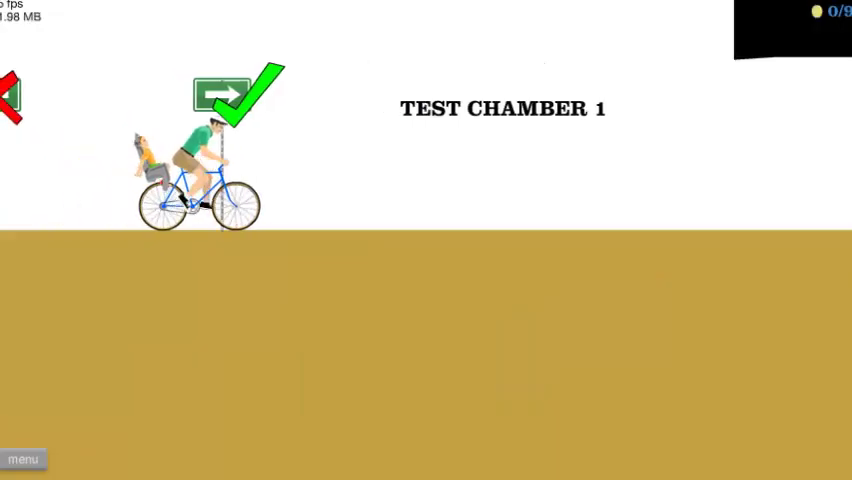
key(Up)
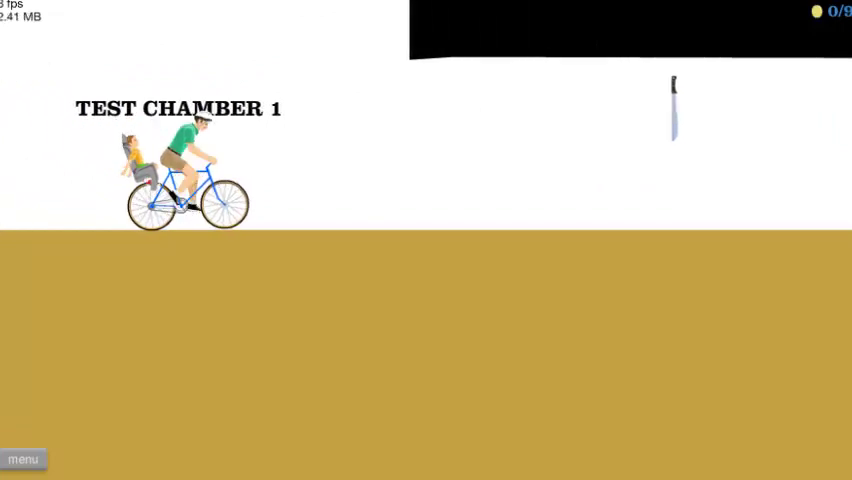
key(Up)
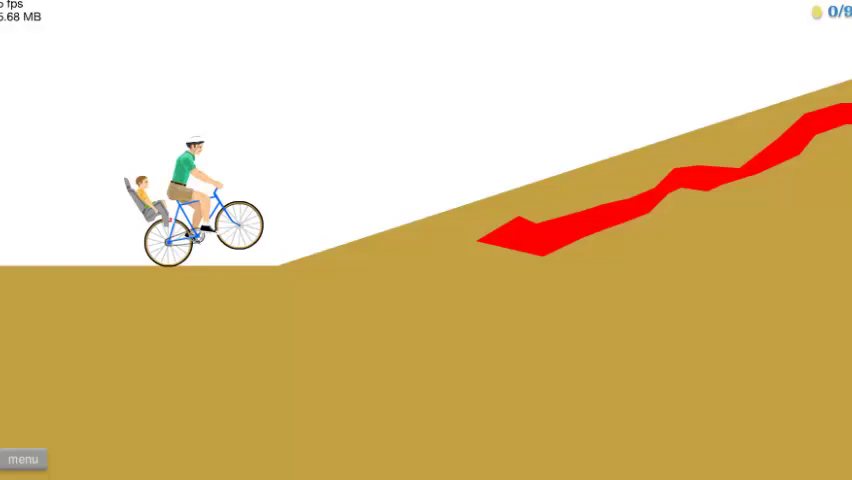
key(Up)
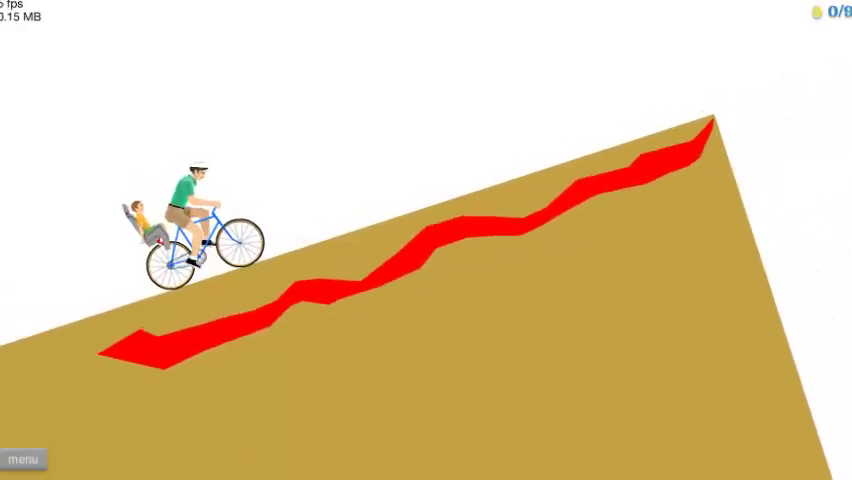
key(Up)
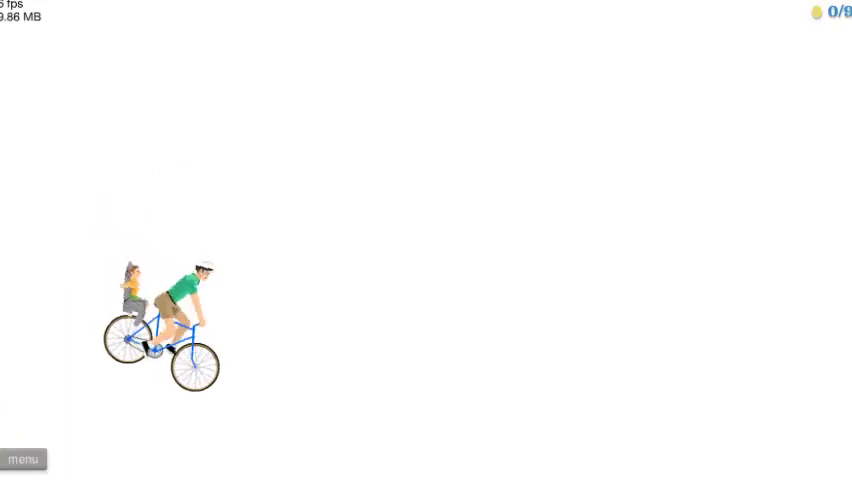
key(Up)
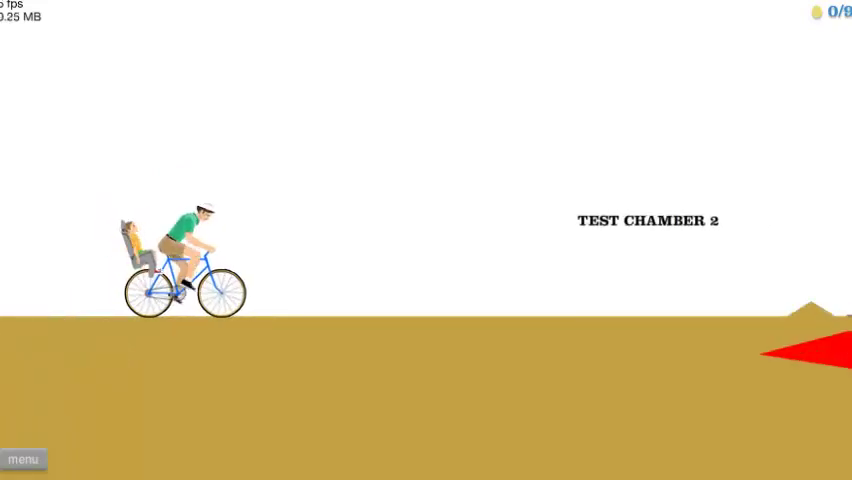
Step: Cross Test Chamber 2's spike bumps, crash beneath Chamber 3's spike ceiling, then pause
key(Up)
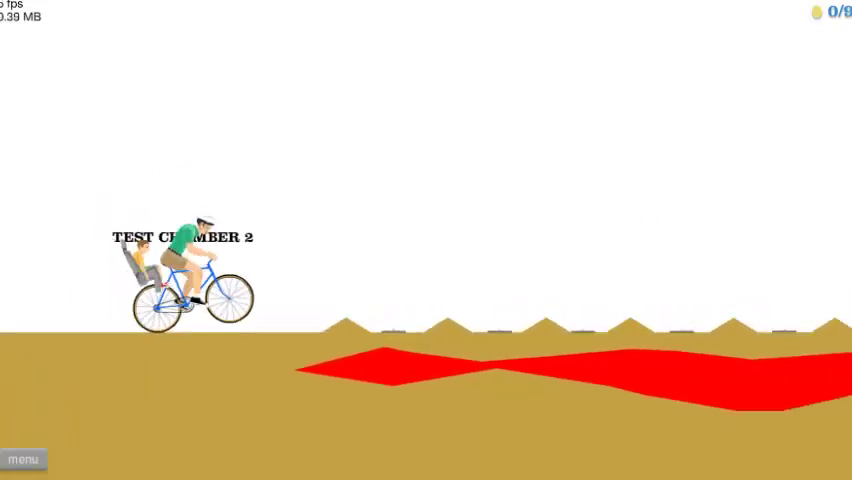
key(Up)
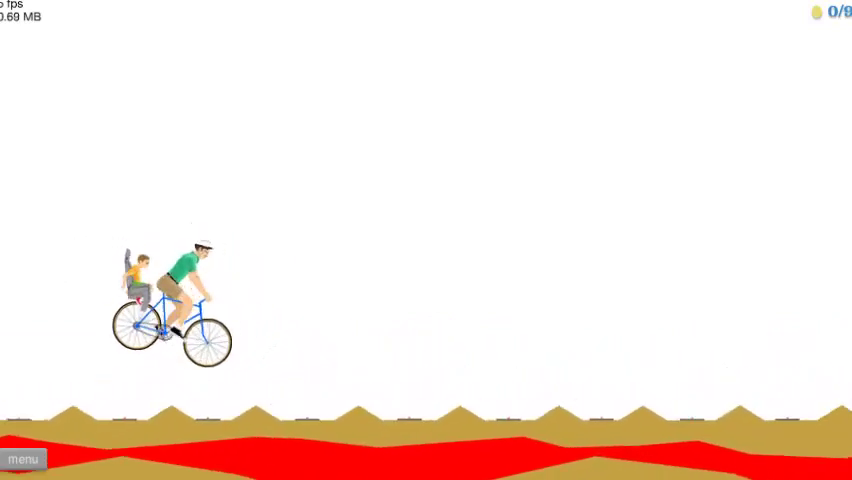
key(Up)
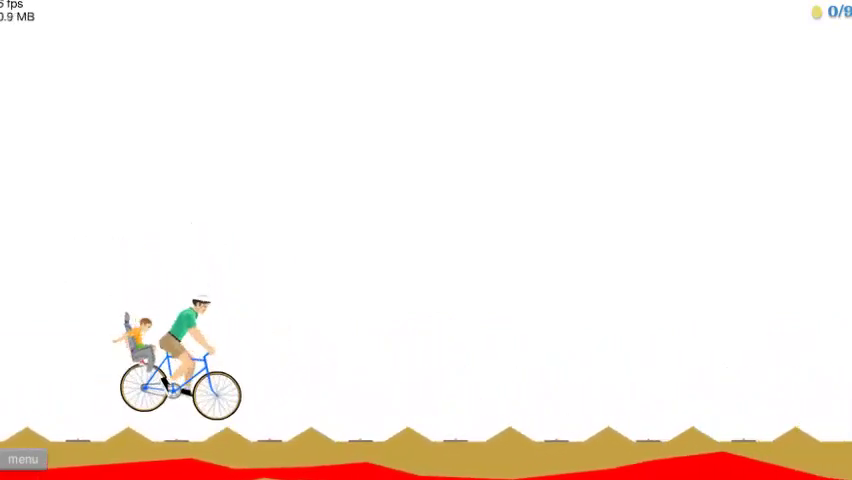
key(Up)
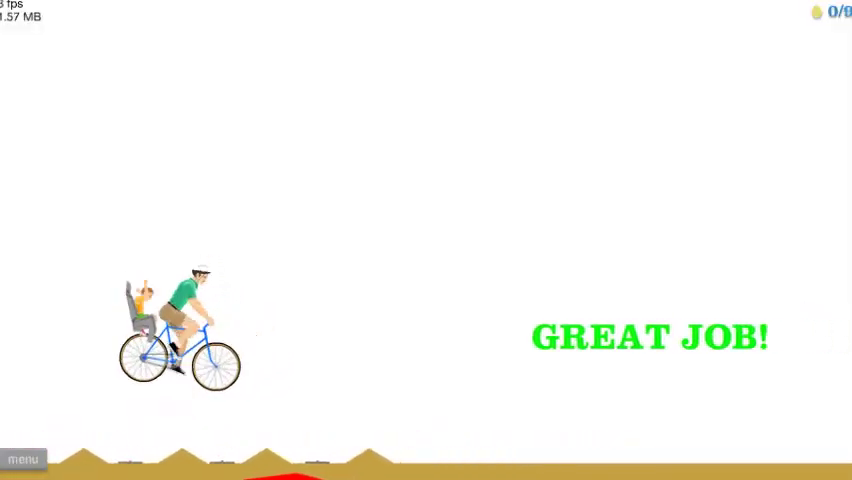
key(Up)
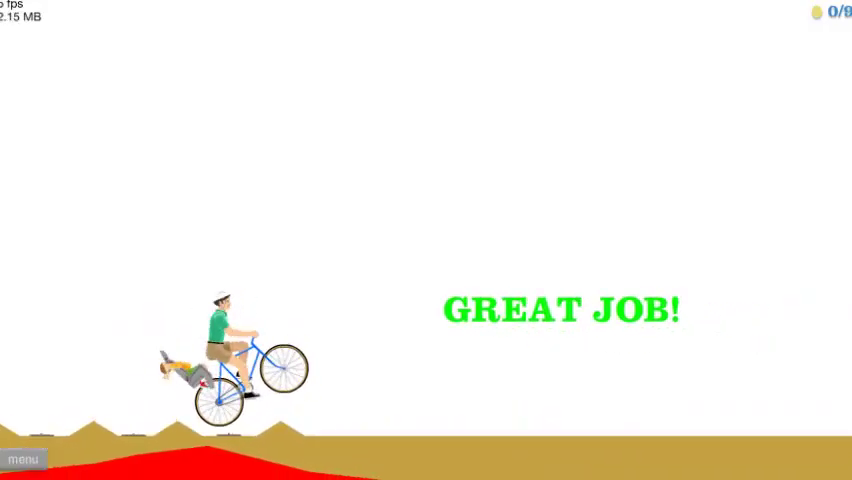
key(Up)
key(Up)
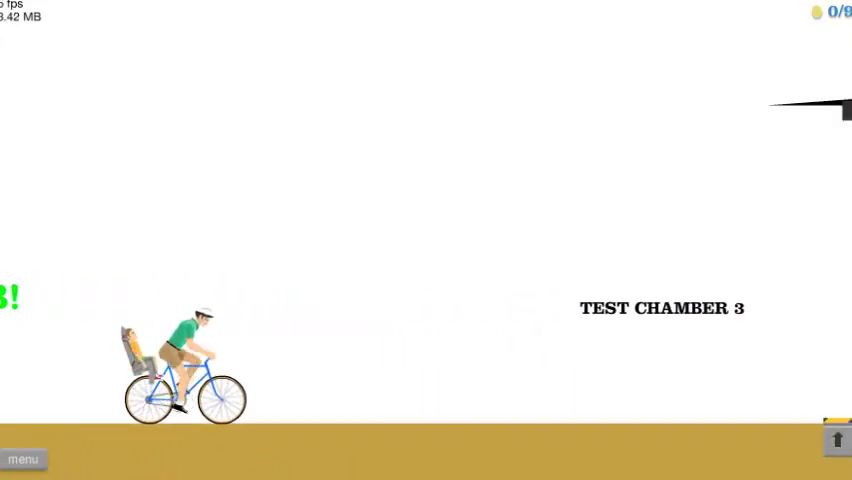
key(Up)
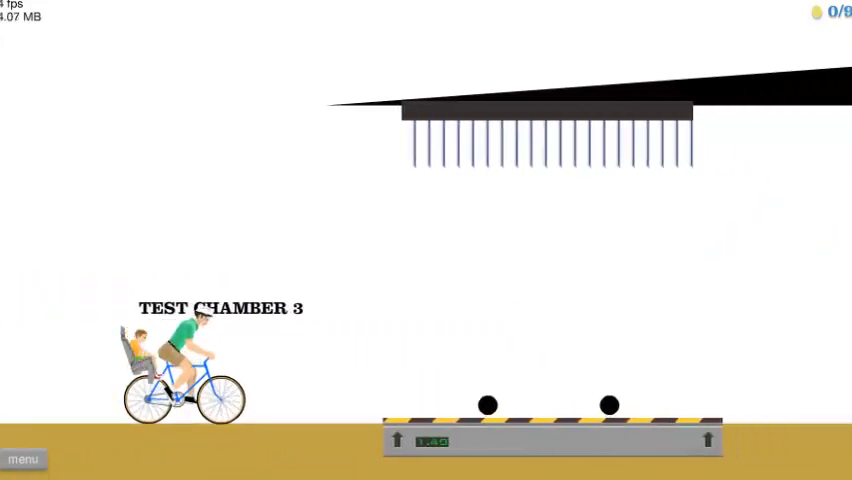
key(Up)
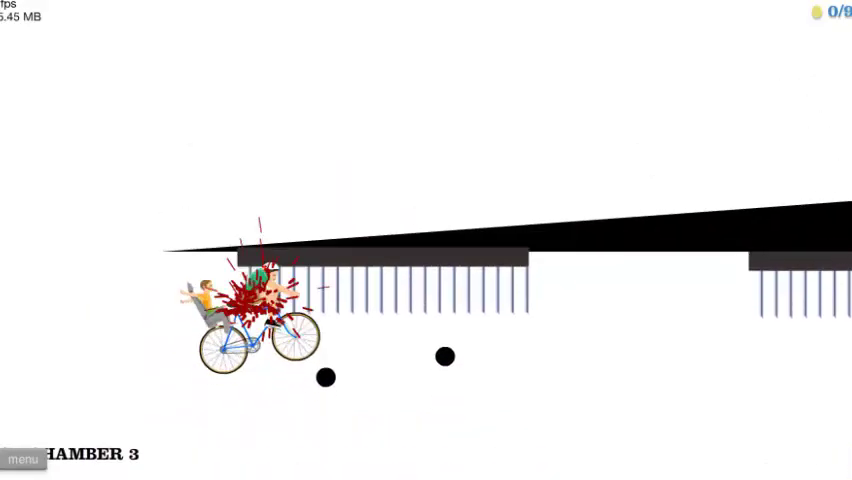
key(Escape)
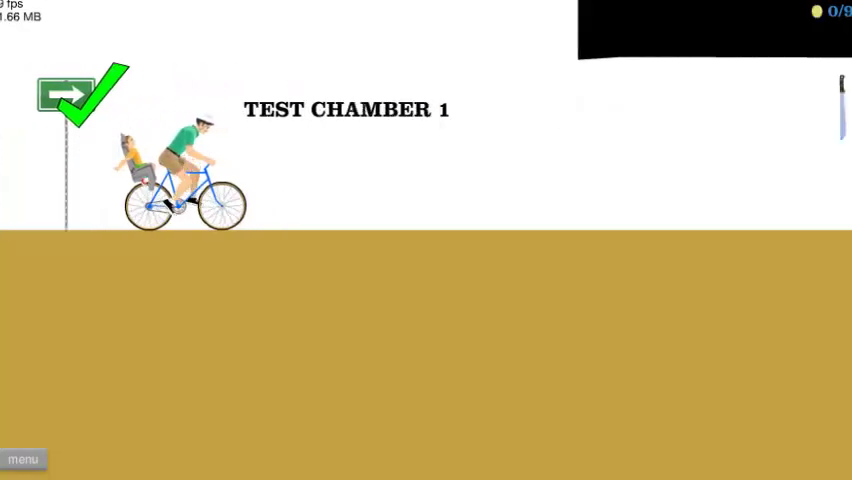
Step: Ride through Test Chamber 1, past the exit sign and up the ramp
key(Left)
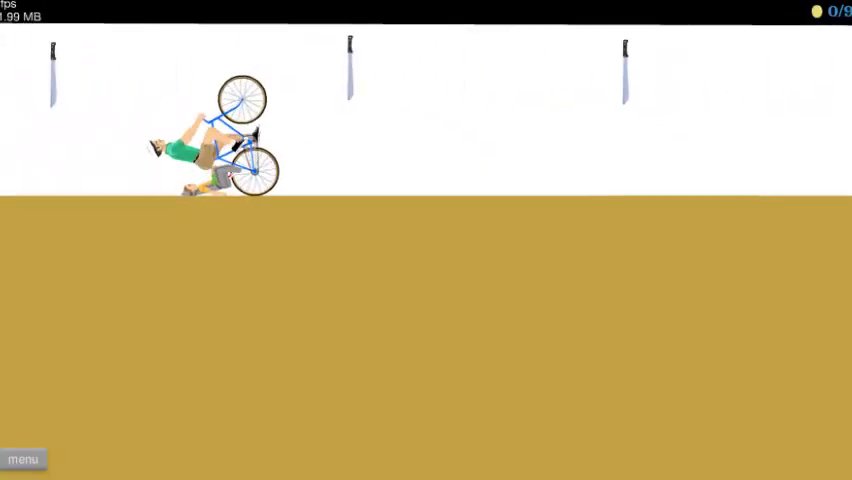
key(Up)
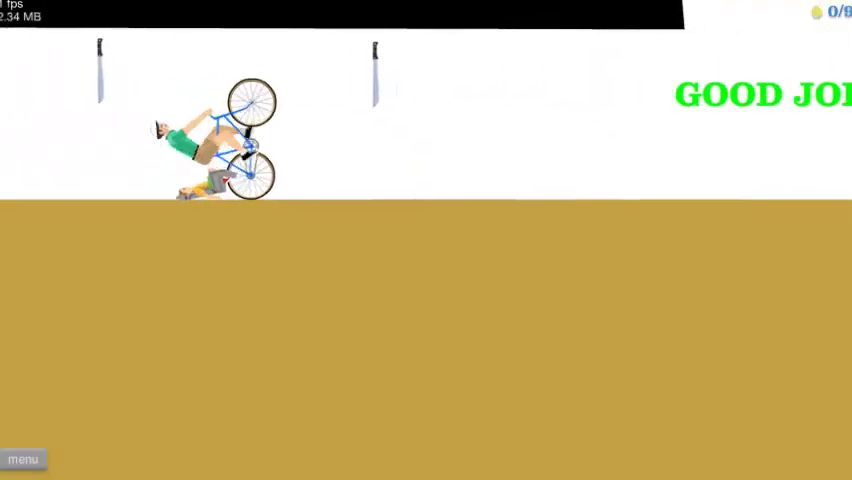
key(Up)
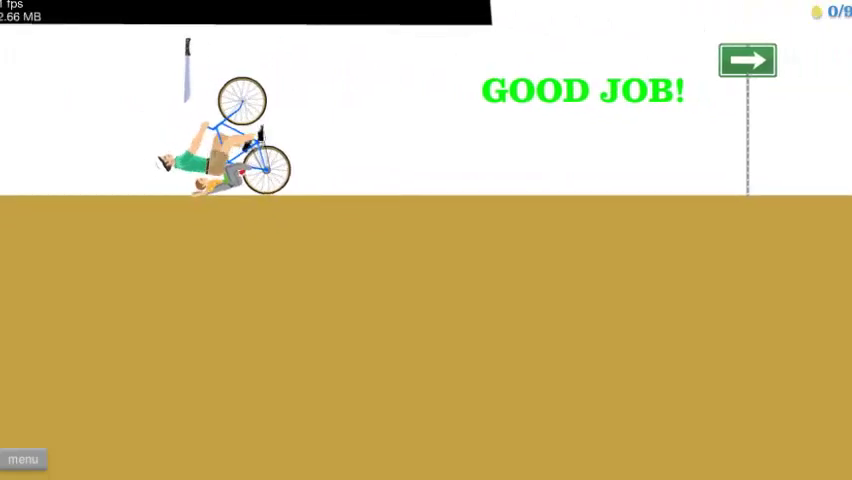
key(Up)
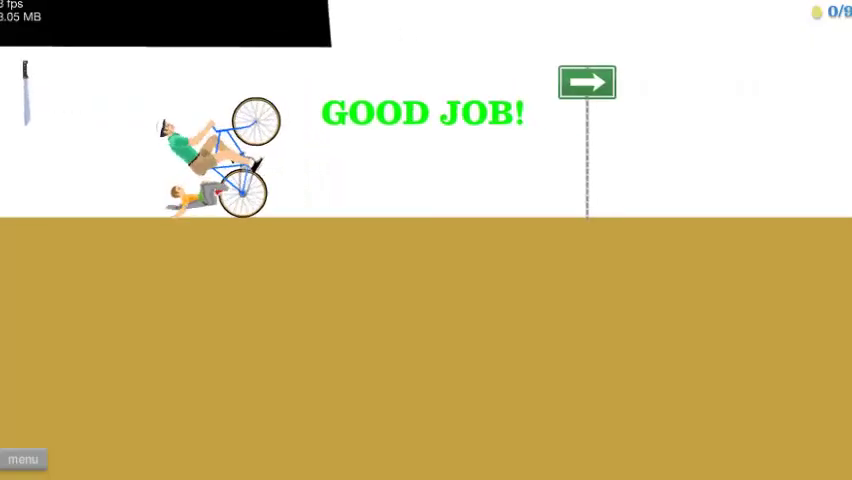
key(Up)
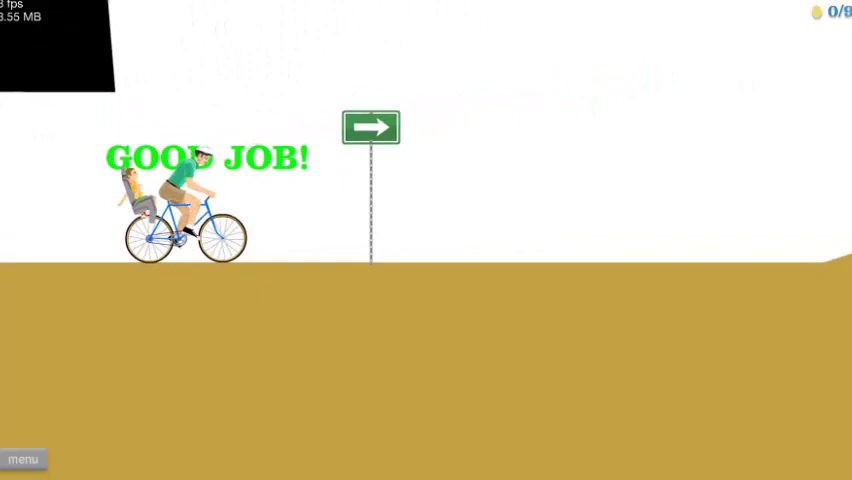
key(Up)
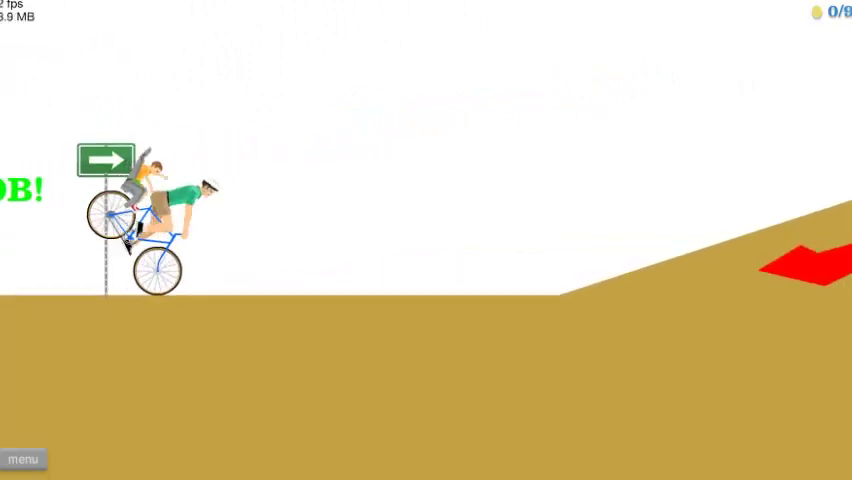
key(Up)
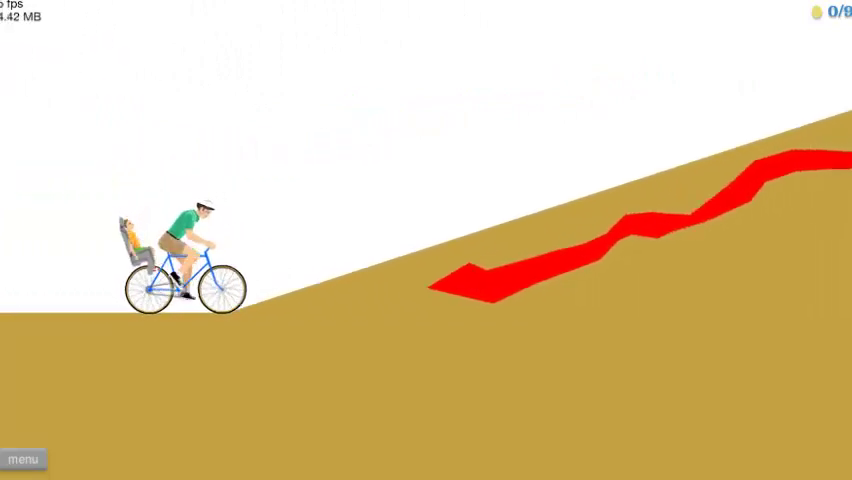
key(Up)
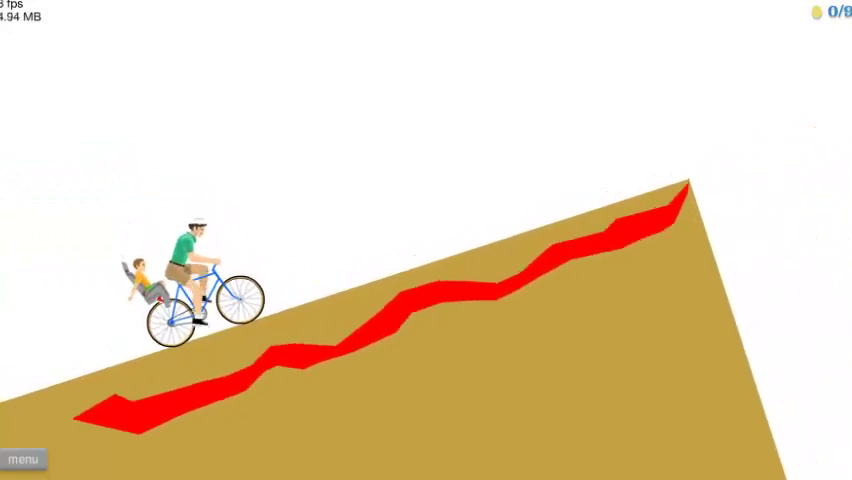
key(Up)
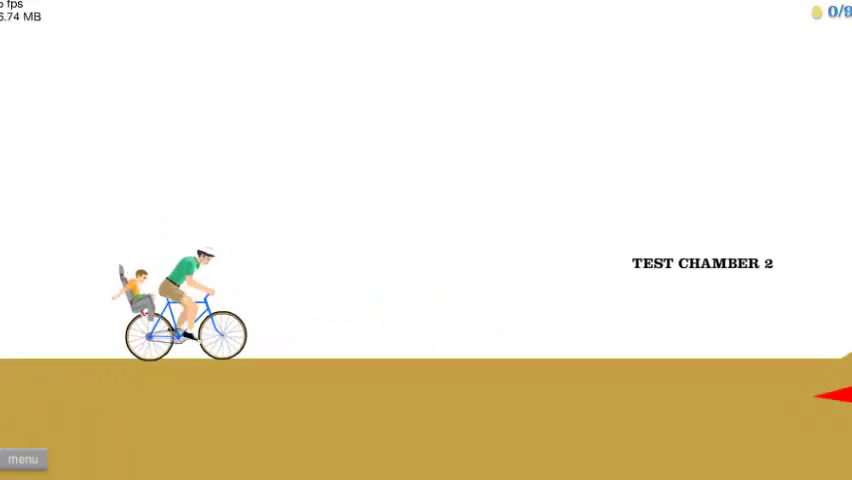
Step: Cross Test Chamber 2's spike bumps until the rider explodes, then pause the level
key(Up)
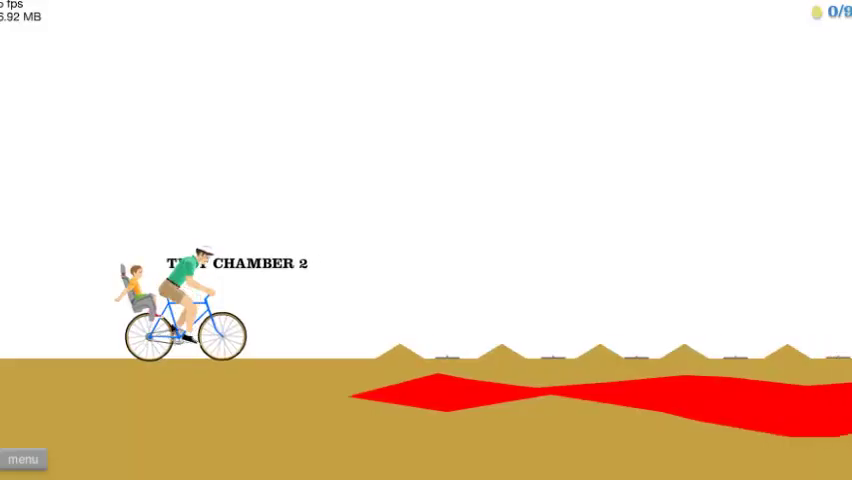
key(Left)
key(Up)
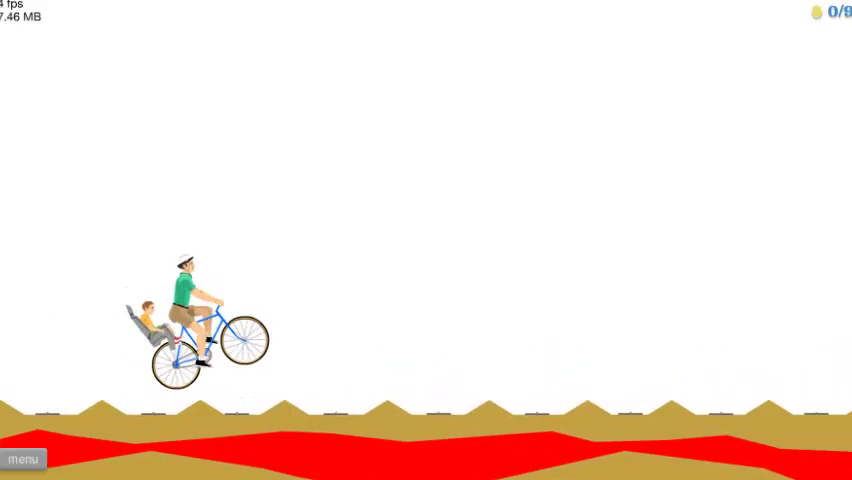
key(Left)
key(Up)
key(Left)
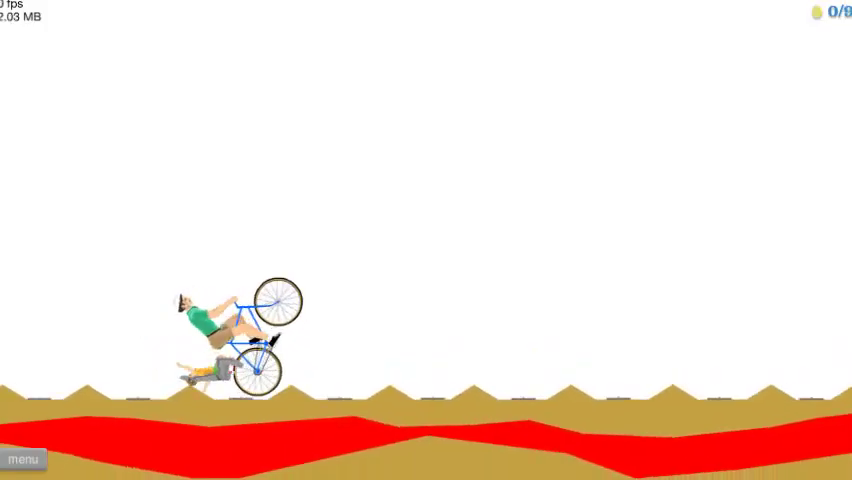
key(Right)
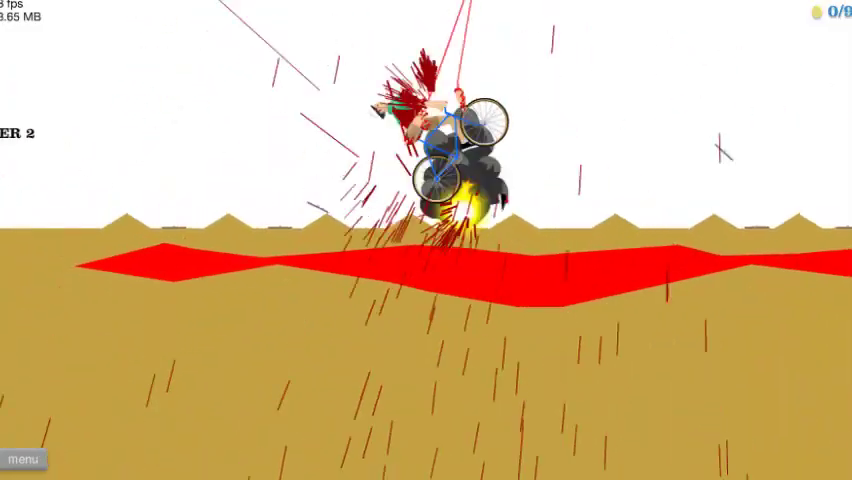
key(Escape)
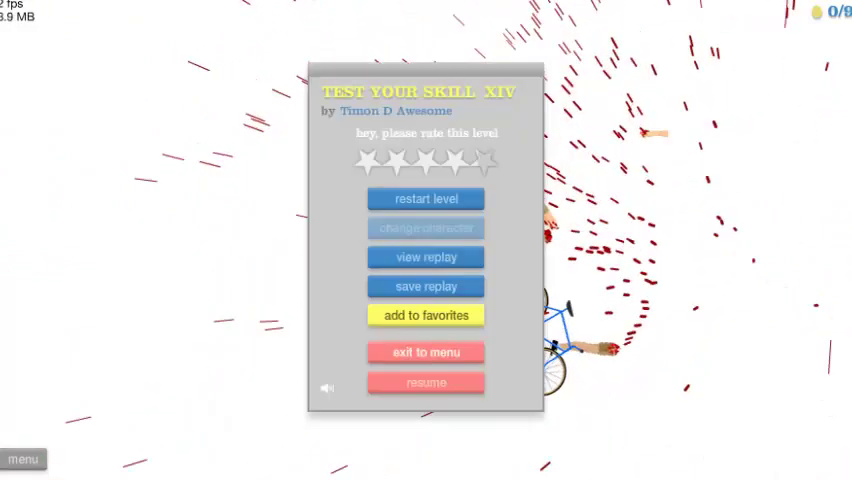
Step: Exit to the level list, dismiss NEON ROPE SWING's load error, and select Ultra Sword Throw
click(426, 352)
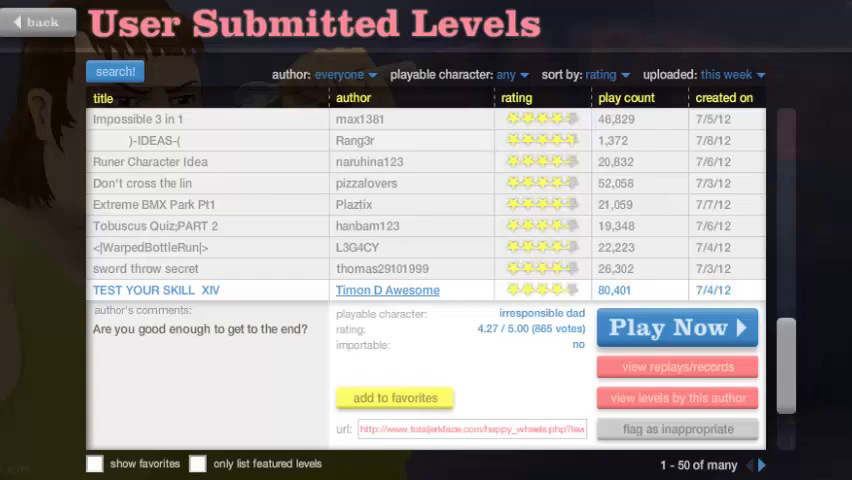
scroll(426, 280, down, 3)
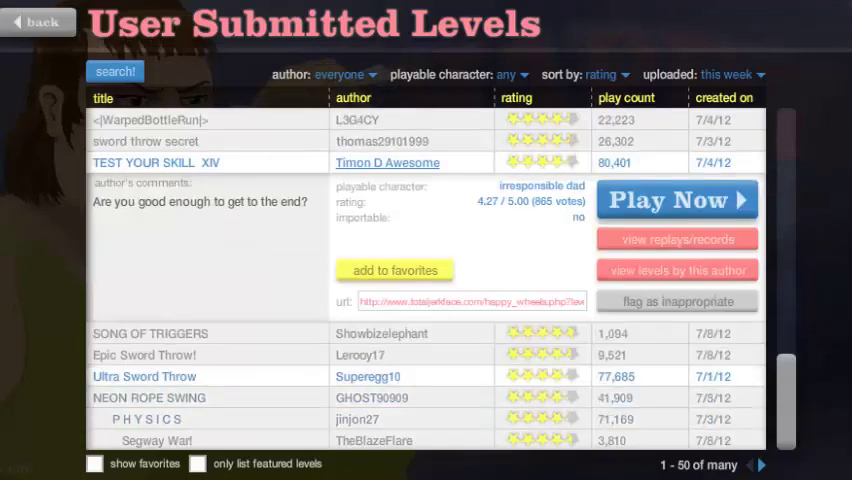
click(149, 397)
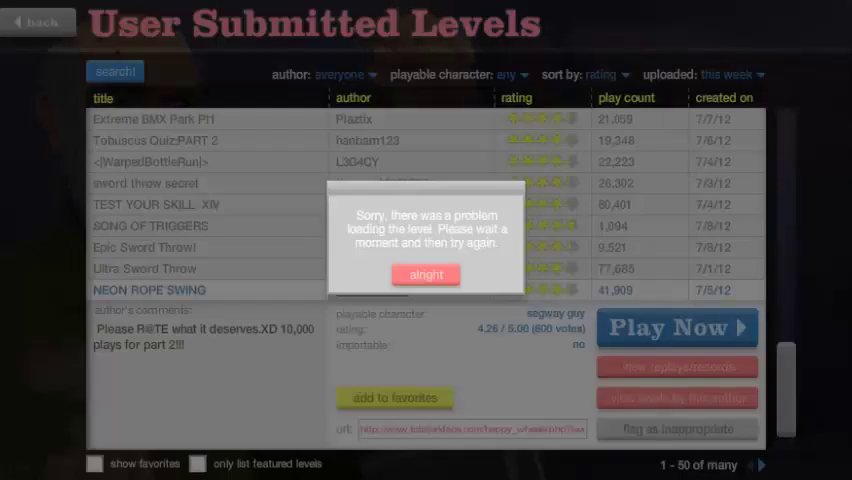
click(426, 274)
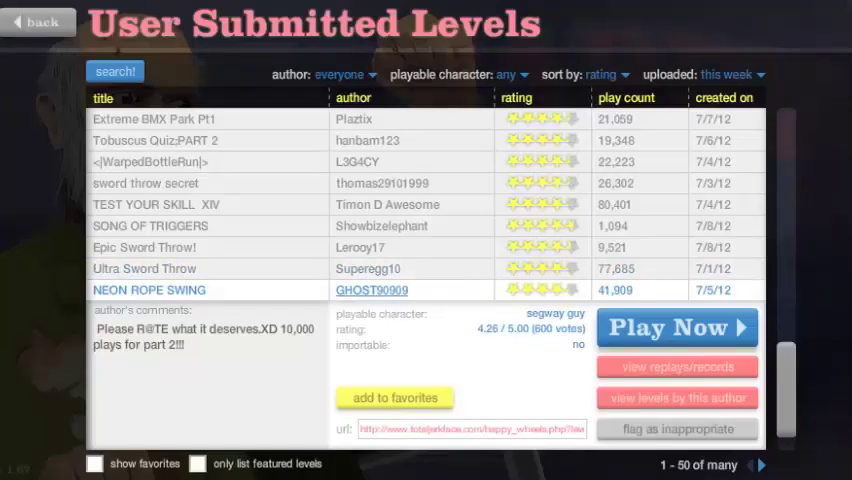
click(200, 268)
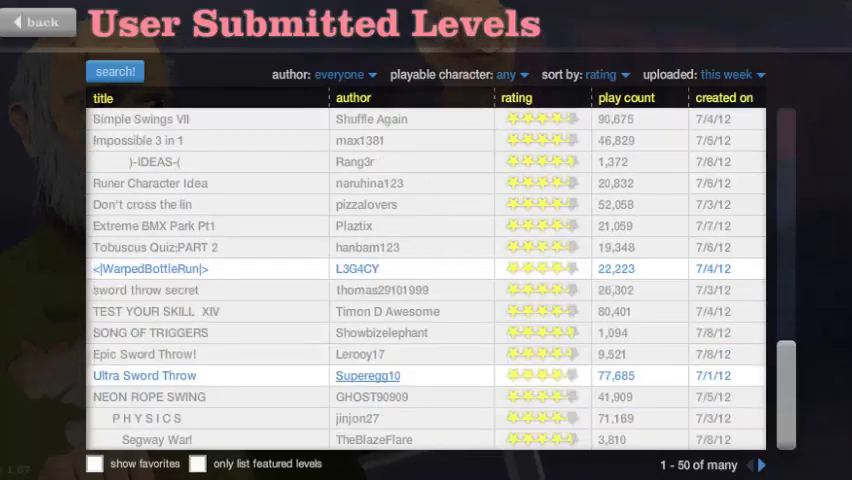